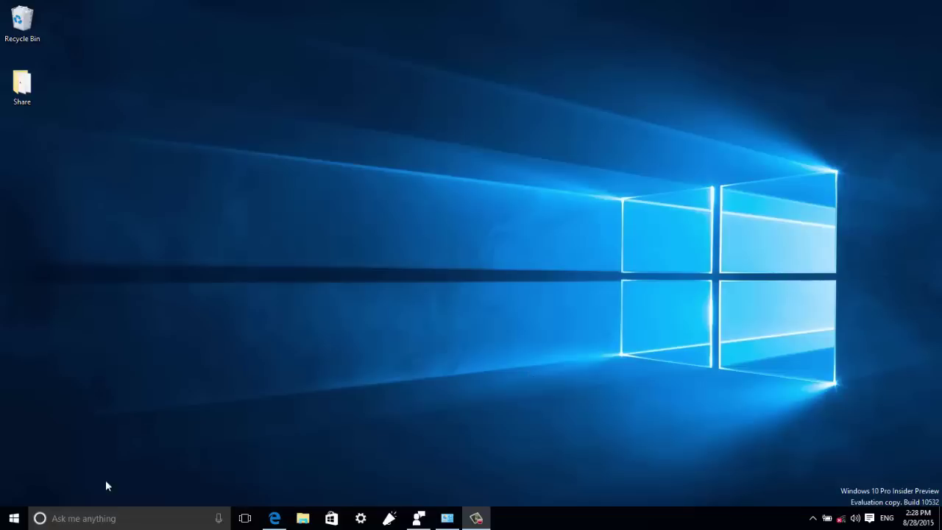
- Open the Recovery page of the Update & security settings, review the reset and startup options, and minimize Settings
left_click(360, 518)
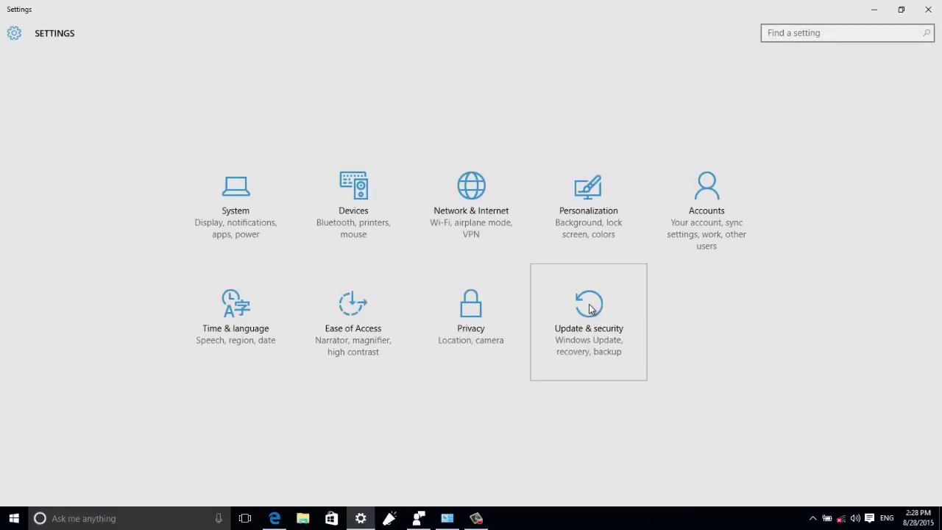
left_click(590, 308)
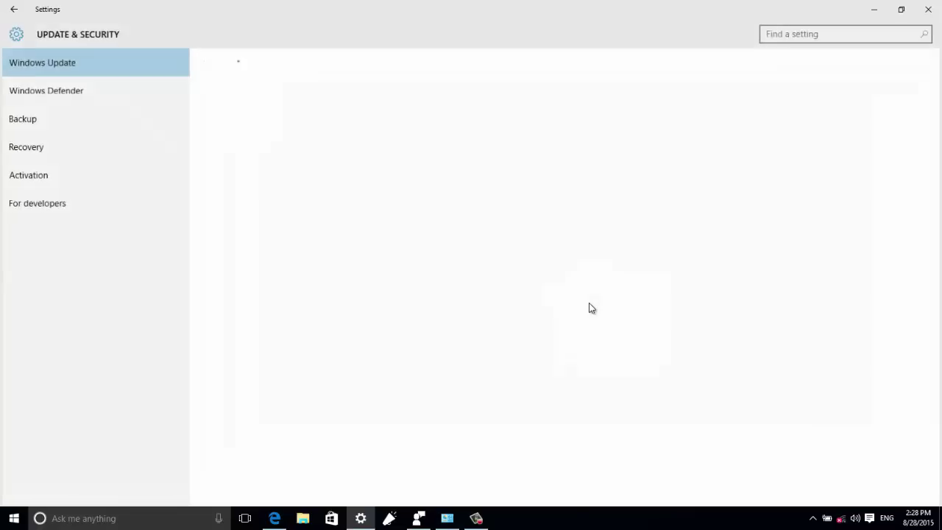
left_click(54, 148)
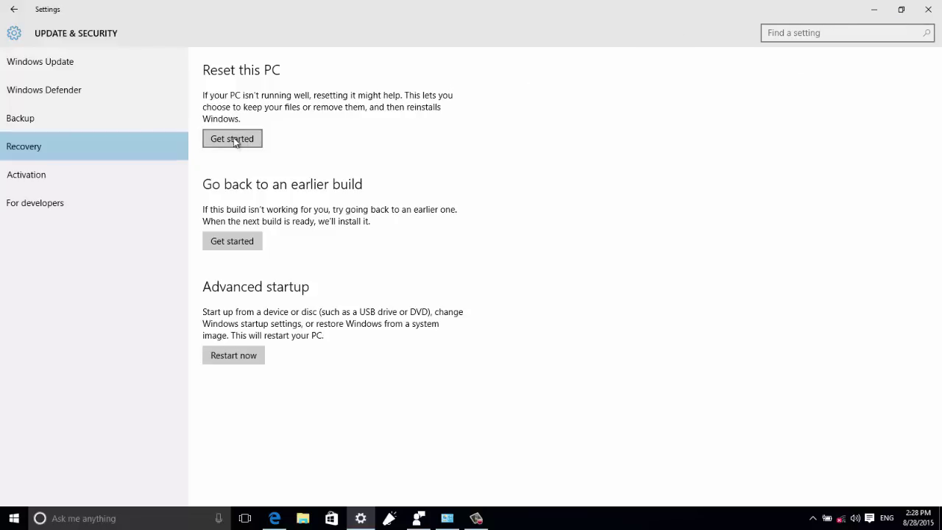
left_click(872, 10)
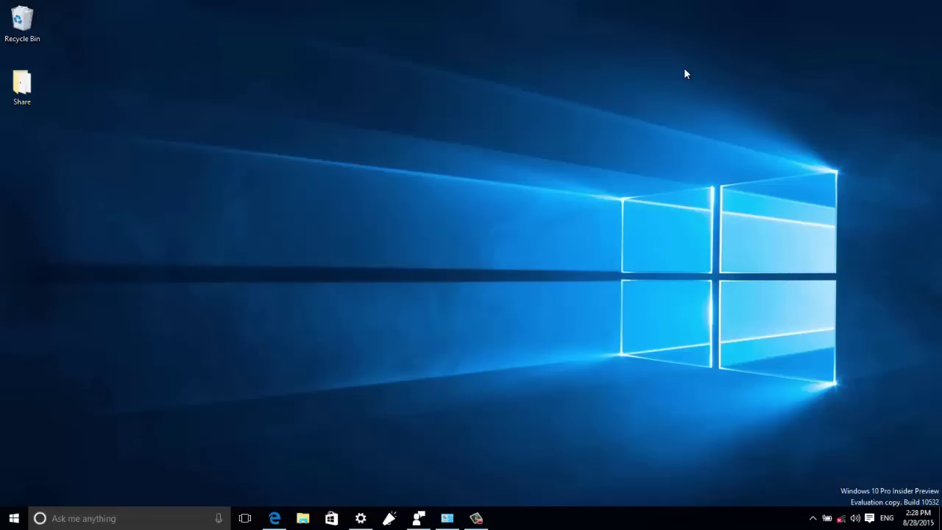
- Display the Control Panel items as large icons in a maximized window and open Backup and Restore (Windows 7)
right_click(14, 519)
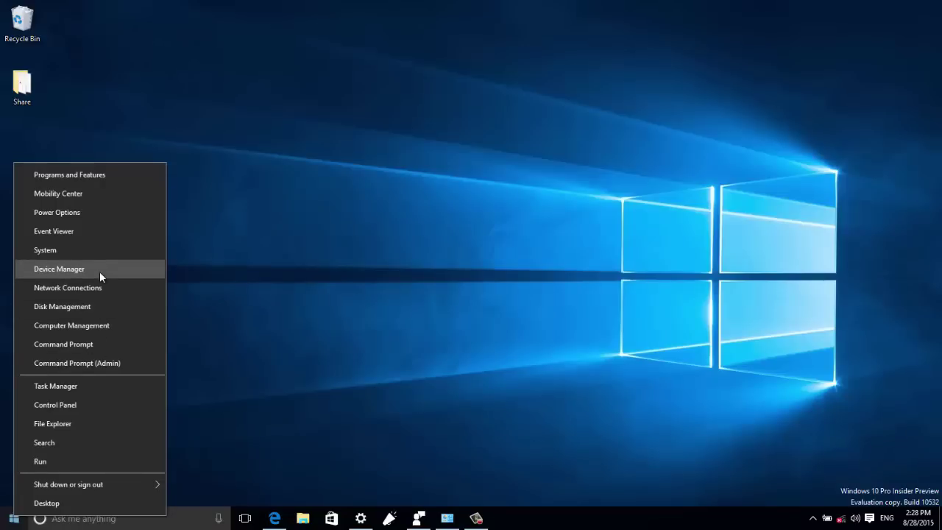
left_click(98, 406)
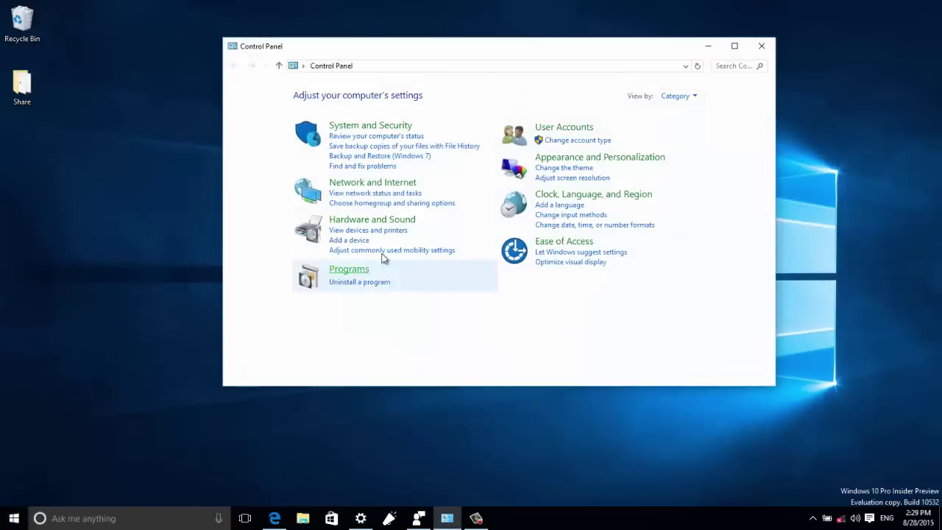
left_click(689, 98)
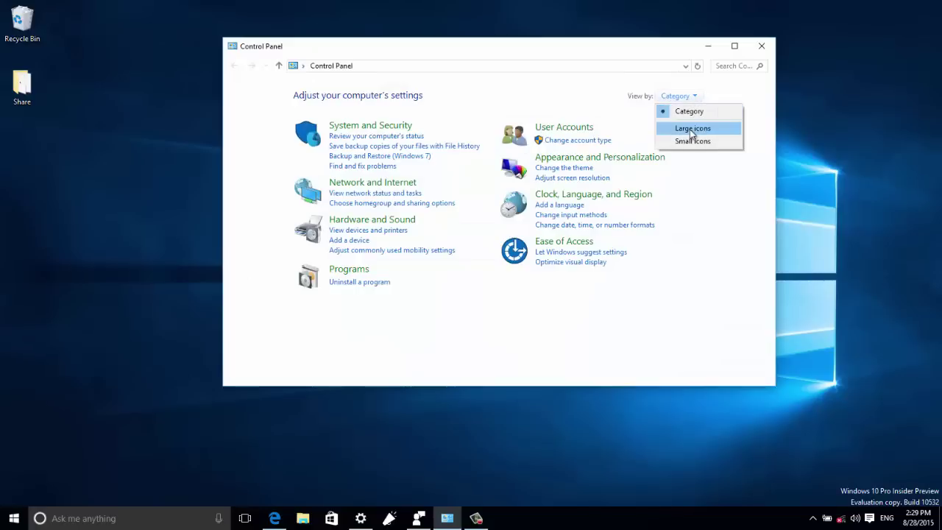
left_click(692, 129)
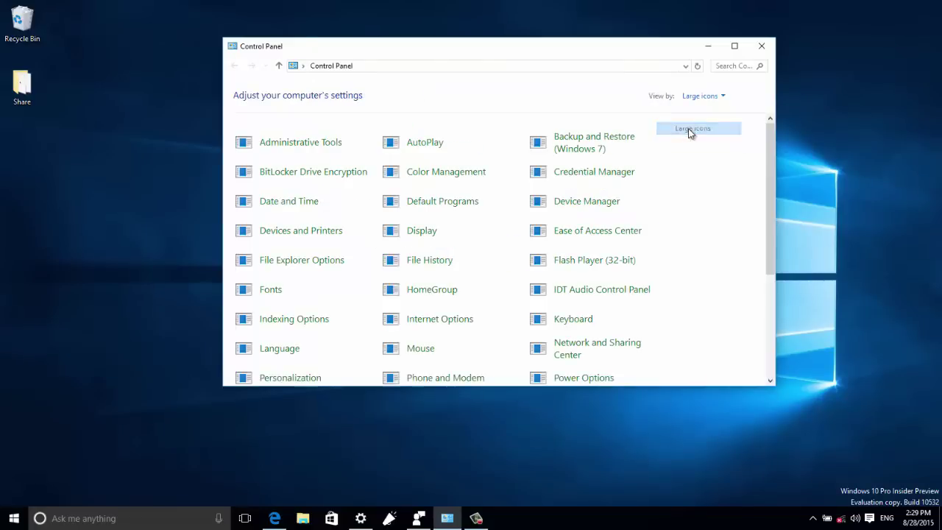
double_click(539, 49)
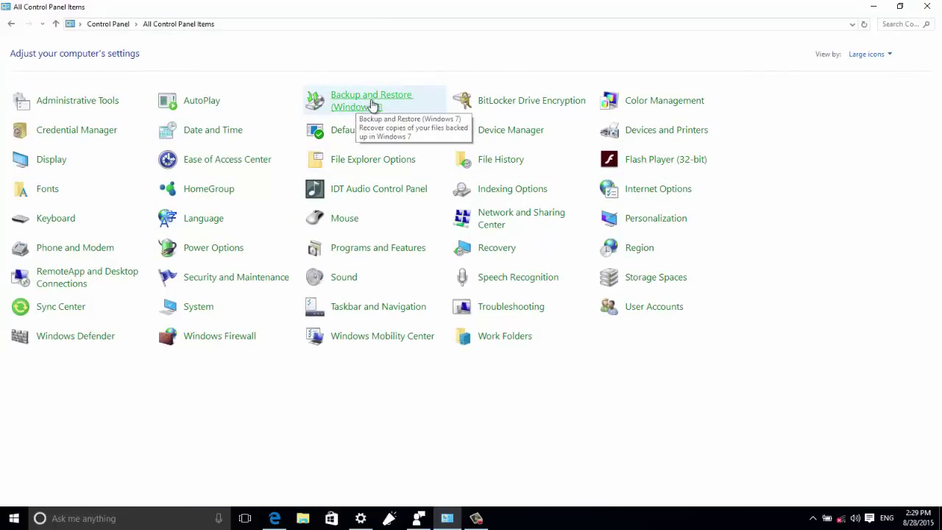
left_click(370, 101)
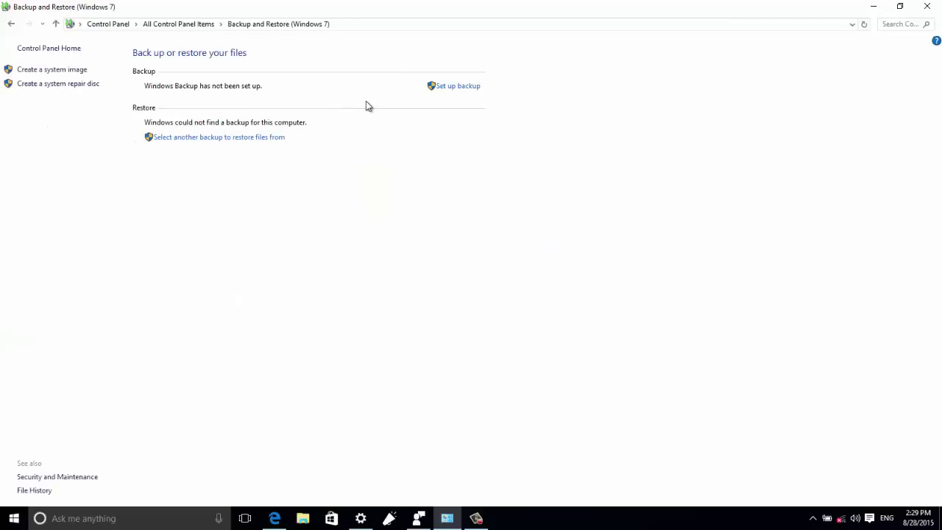
- Create a system image on the hard disk New Volume (D:) and start the backup of the listed system drives
left_click(52, 74)
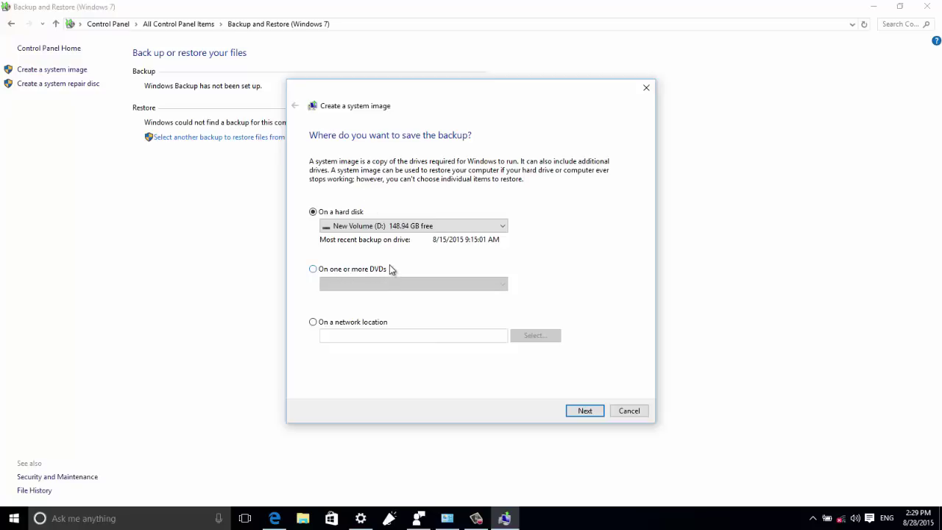
left_click(313, 322)
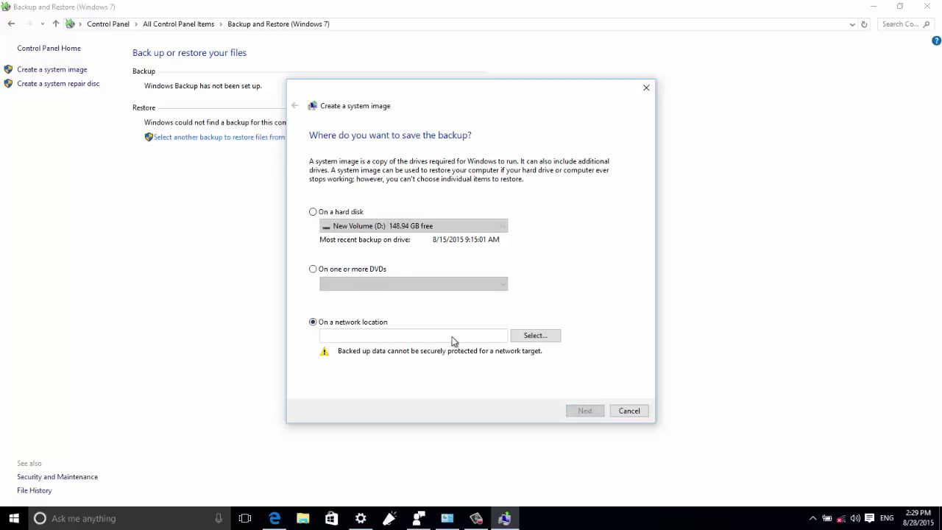
left_click(313, 212)
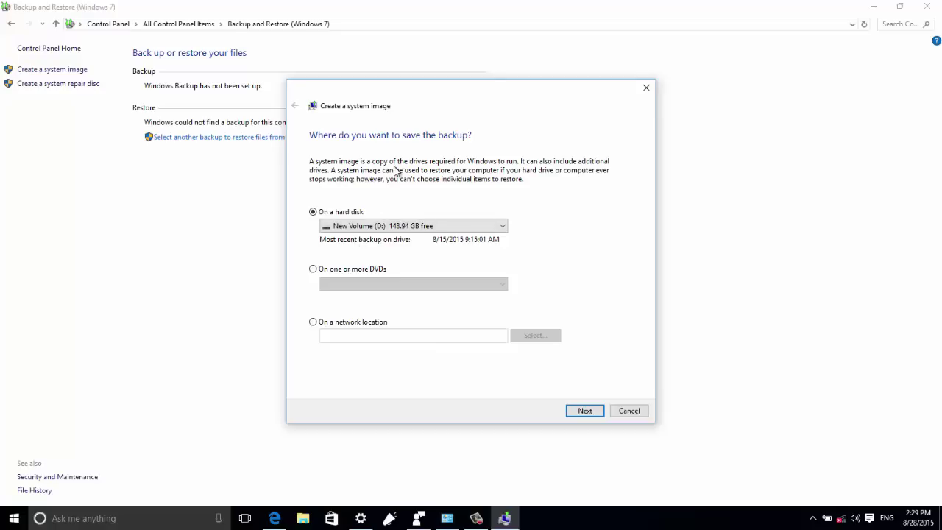
mouse_move(475, 86)
left_mouse_down()
mouse_move(478, 115)
mouse_move(472, 92)
left_mouse_up()
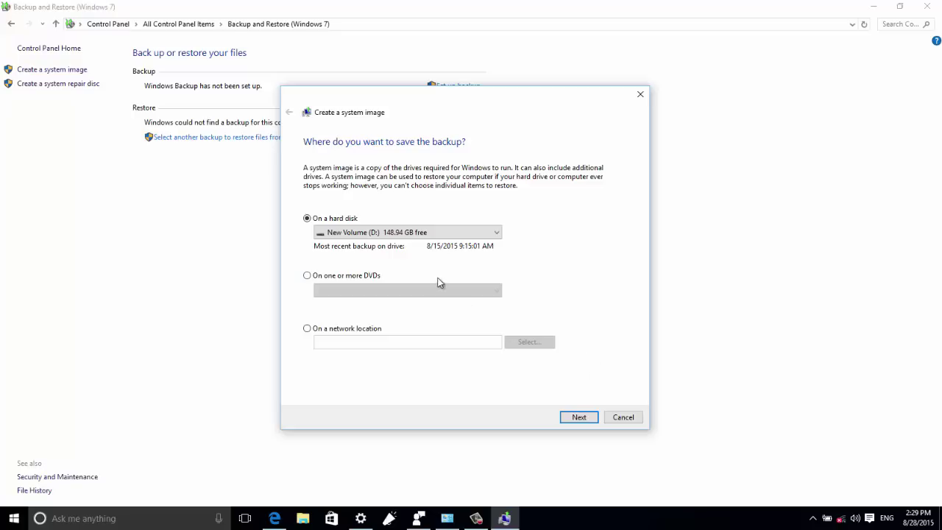
left_click(580, 417)
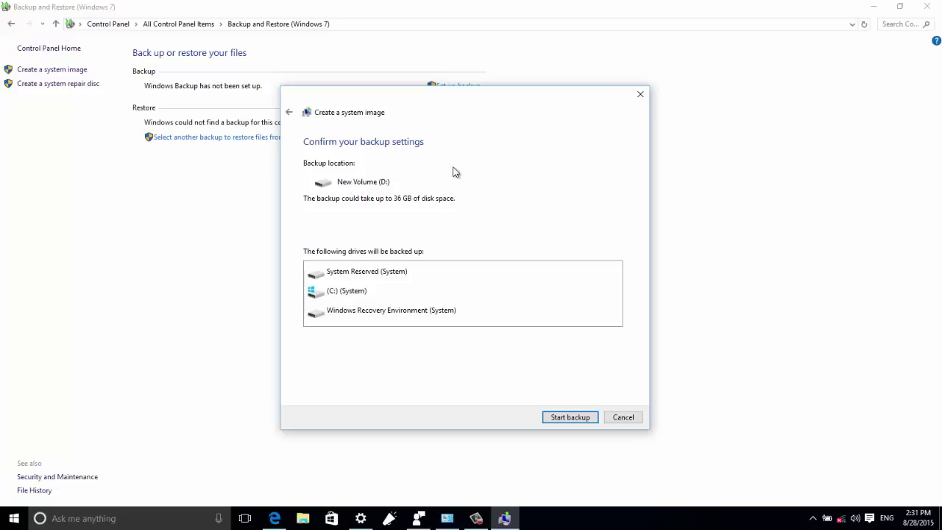
mouse_move(465, 93)
left_mouse_down()
mouse_move(467, 113)
mouse_move(467, 95)
left_mouse_up()
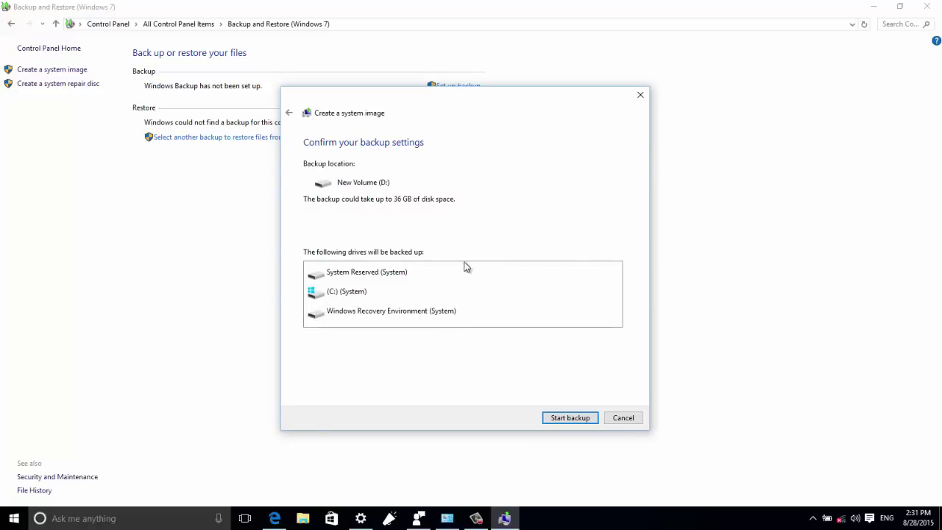
left_click(564, 418)
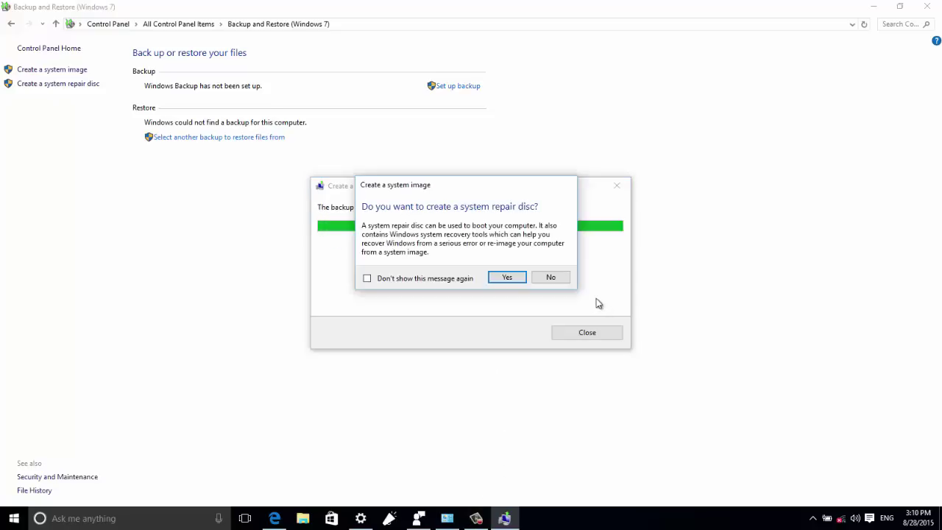
- Try to create a system repair disc from the prompt that follows the backup, and close the disc dialog
left_click_drag(449, 182, 410, 252)
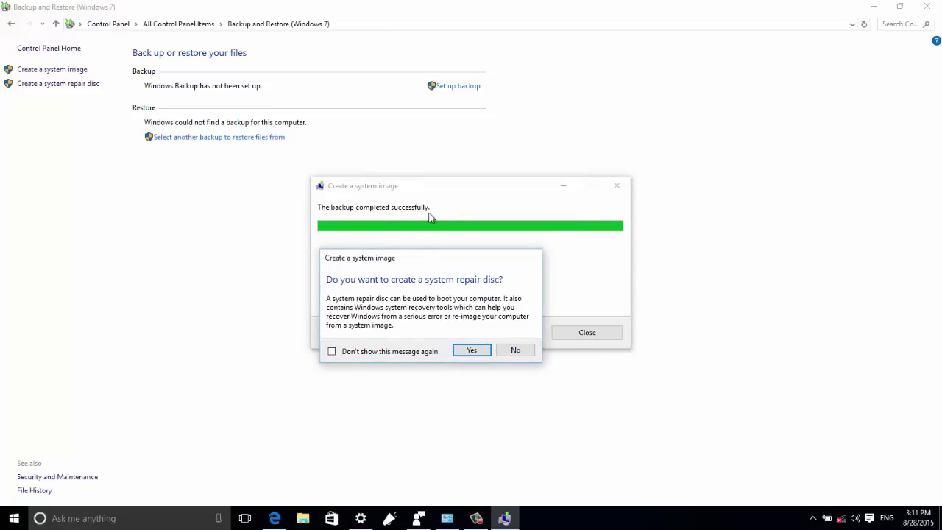
left_click_drag(400, 259, 403, 212)
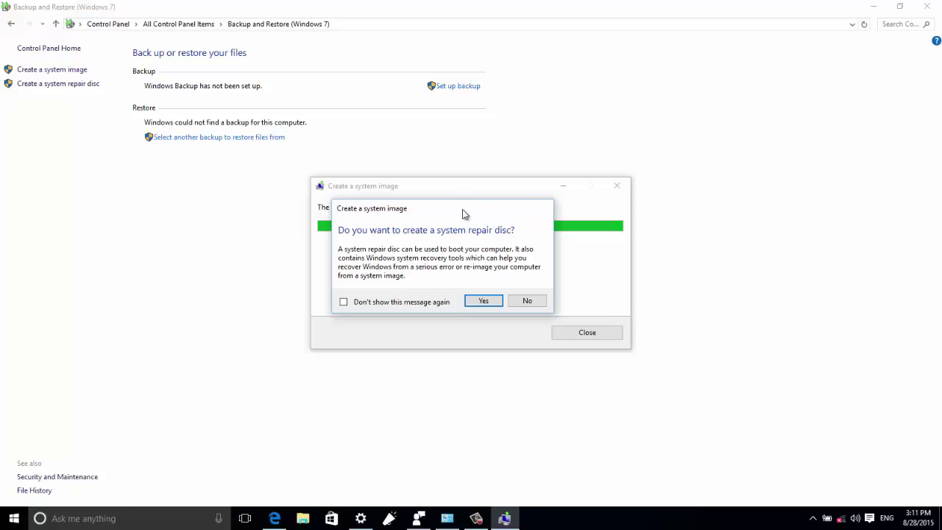
left_click_drag(462, 211, 463, 201)
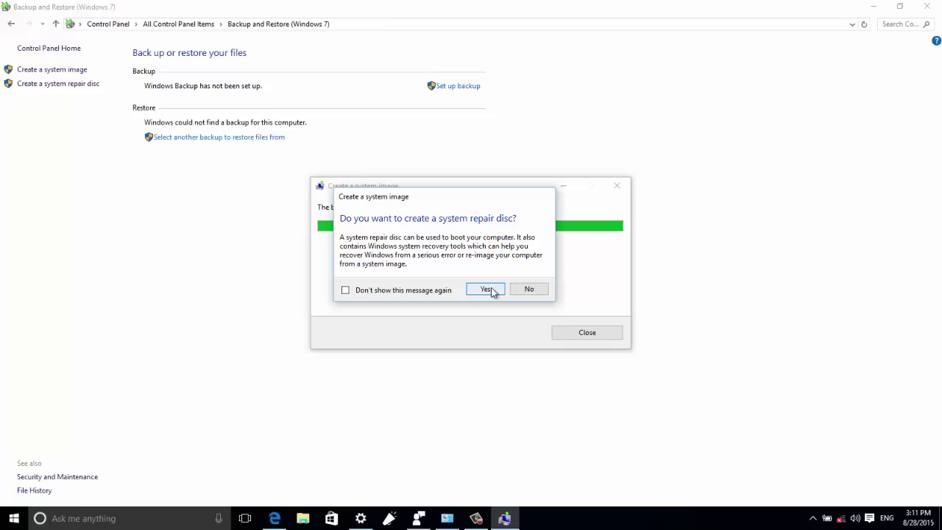
left_click(486, 289)
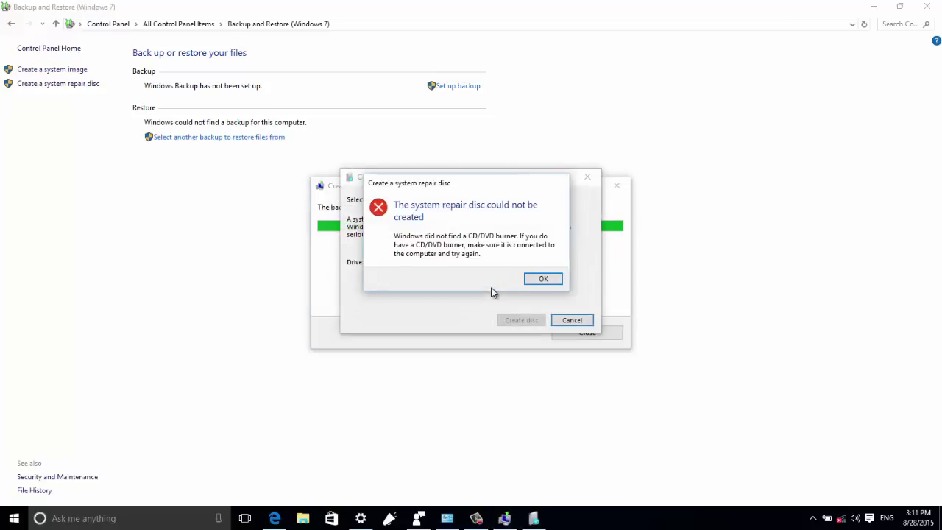
left_click(543, 280)
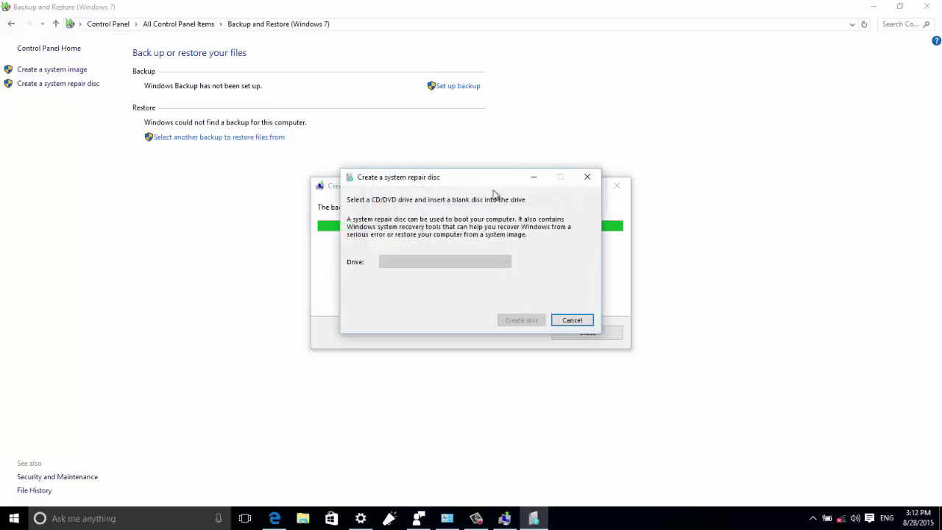
left_click_drag(493, 184, 469, 185)
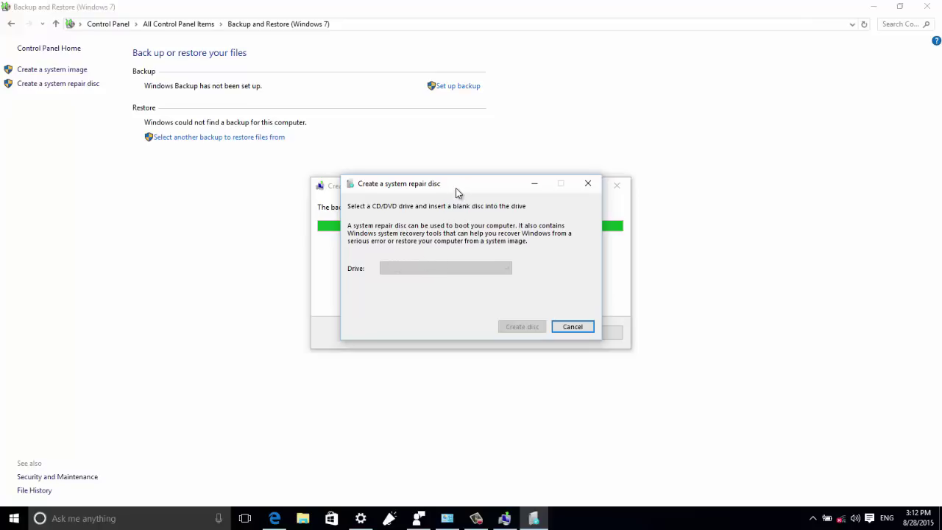
mouse_move(454, 185)
left_mouse_down()
mouse_move(431, 191)
mouse_move(438, 188)
left_mouse_up()
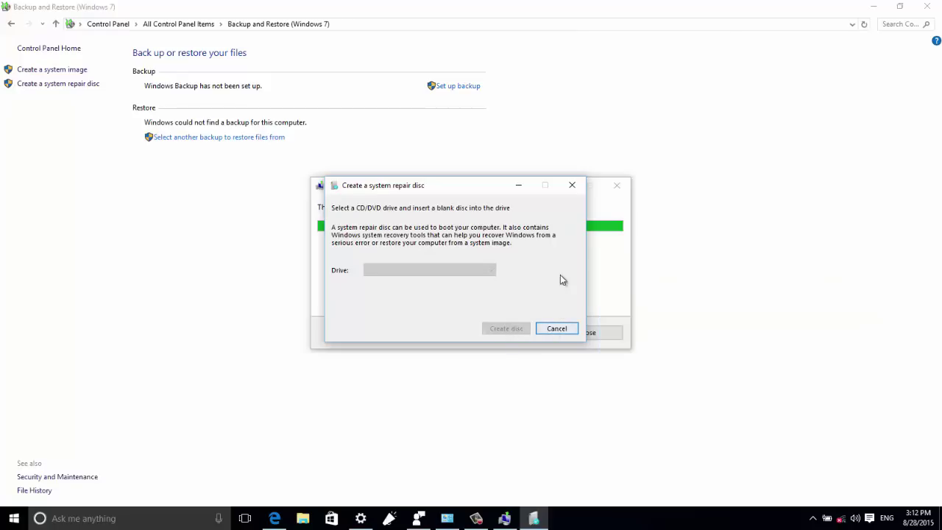
left_click(572, 185)
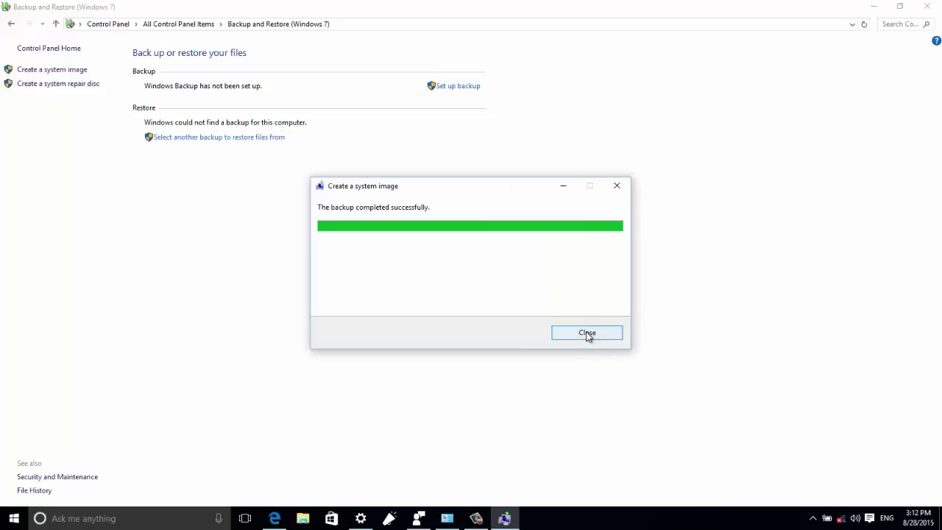
- Close the system image dialog, minimize Control Panel, and open drive New Volume (D:) in File Explorer
left_click(588, 333)
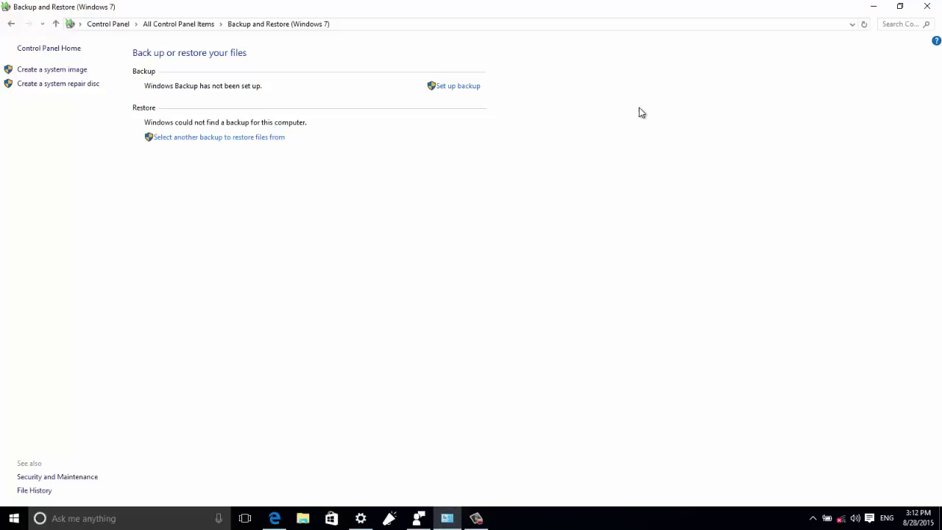
left_click(874, 7)
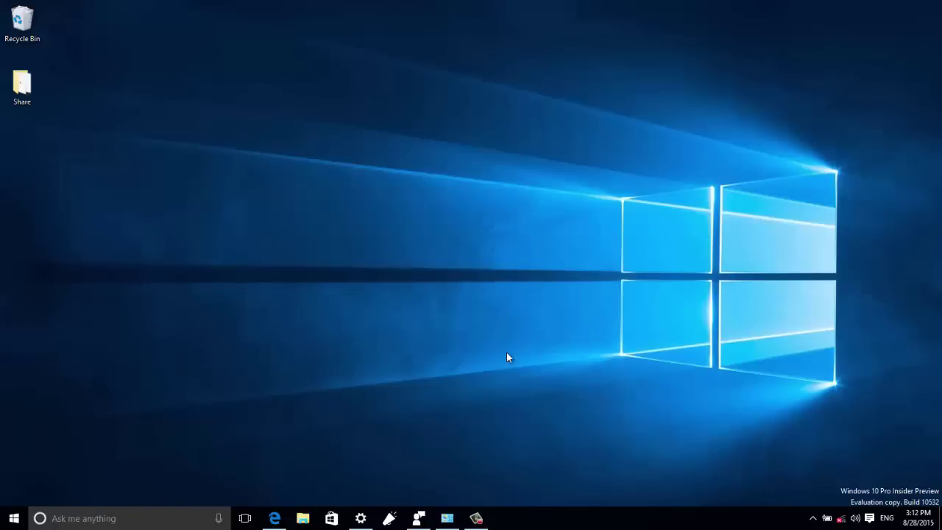
left_click(303, 518)
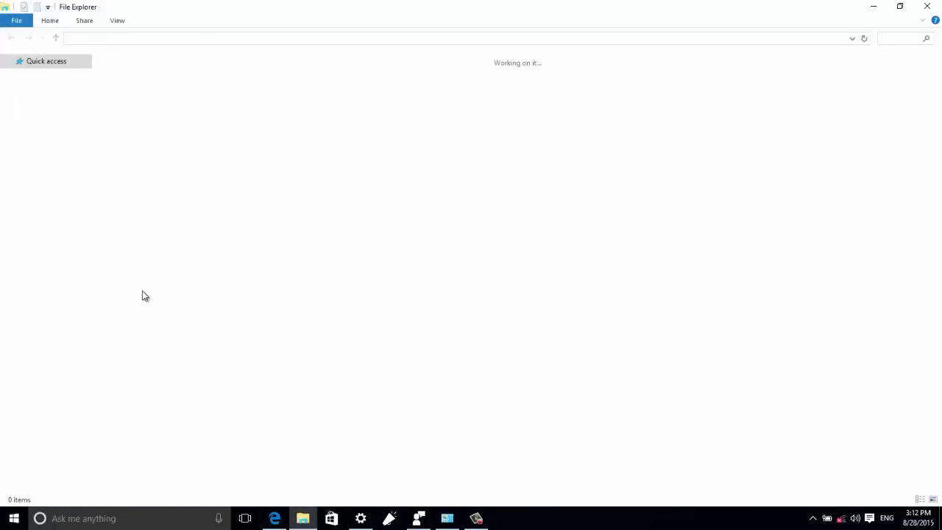
left_click(41, 226)
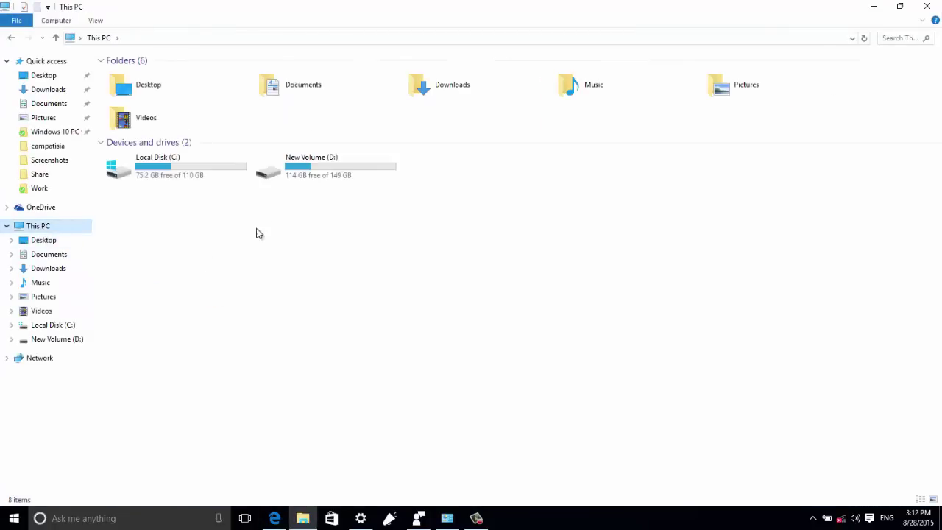
double_click(309, 169)
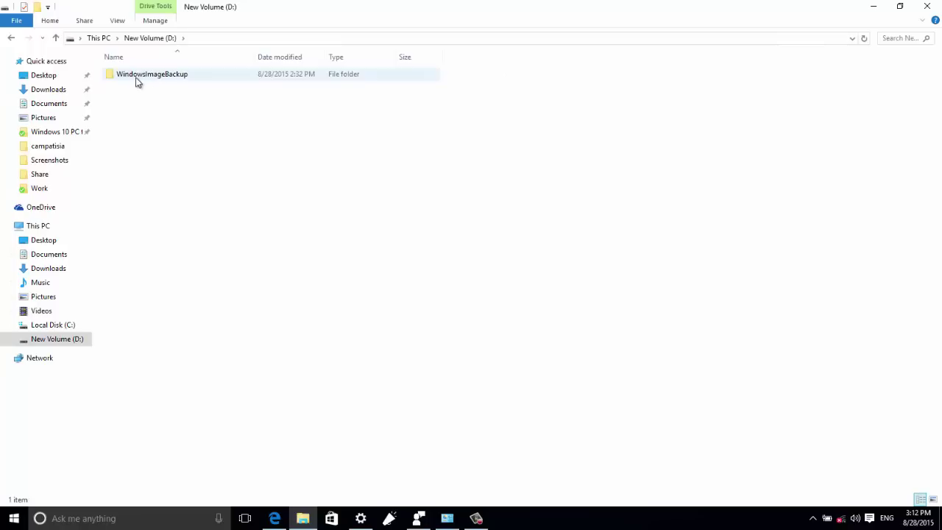
double_click(175, 82)
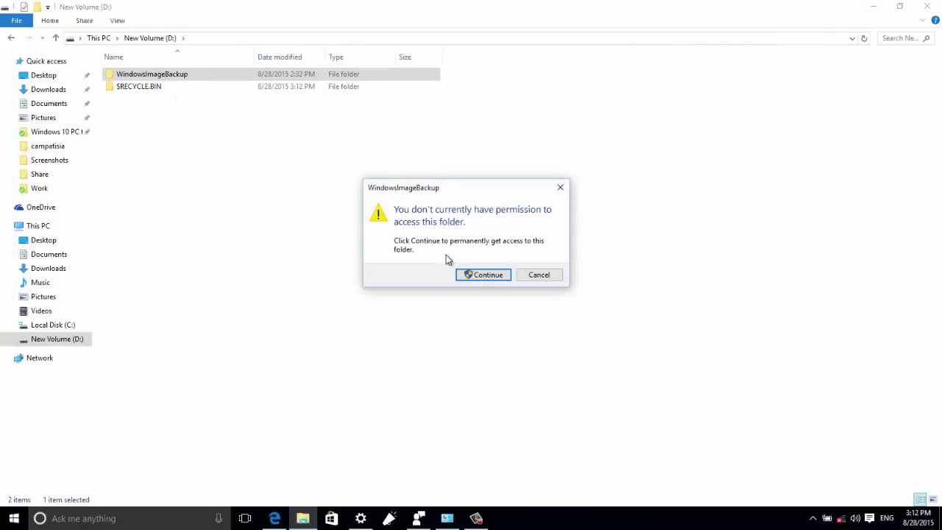
left_click(482, 274)
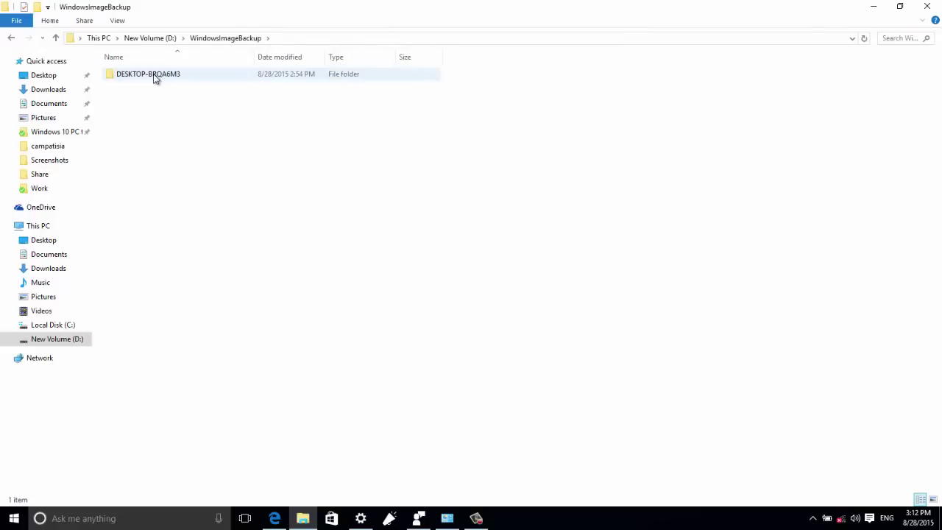
double_click(154, 77)
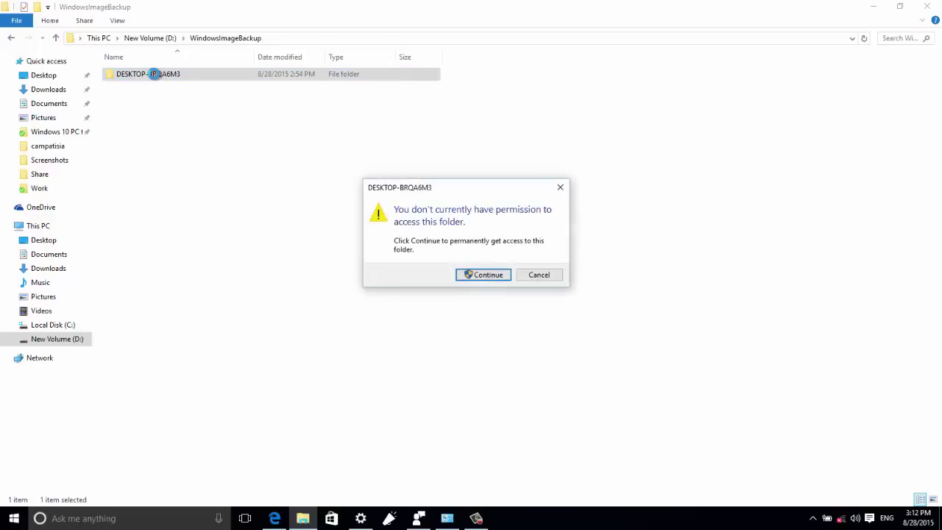
left_click(468, 276)
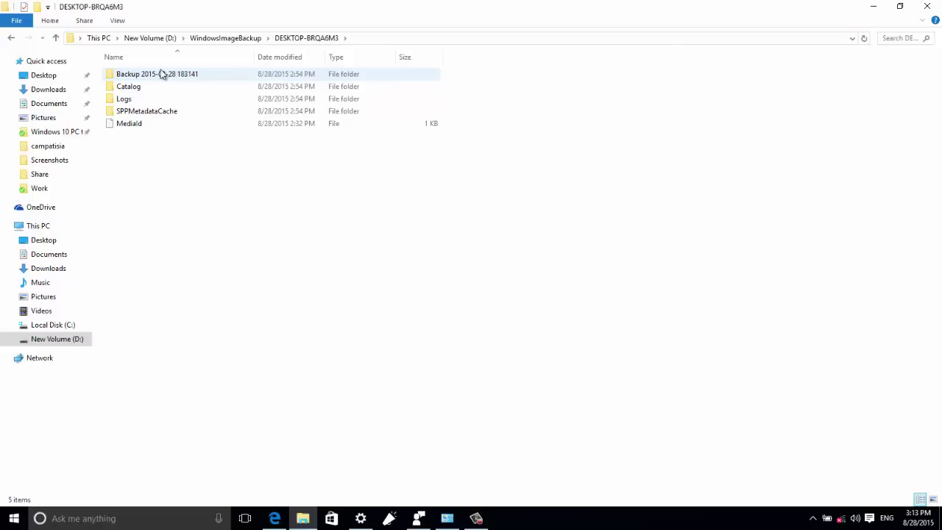
double_click(163, 74)
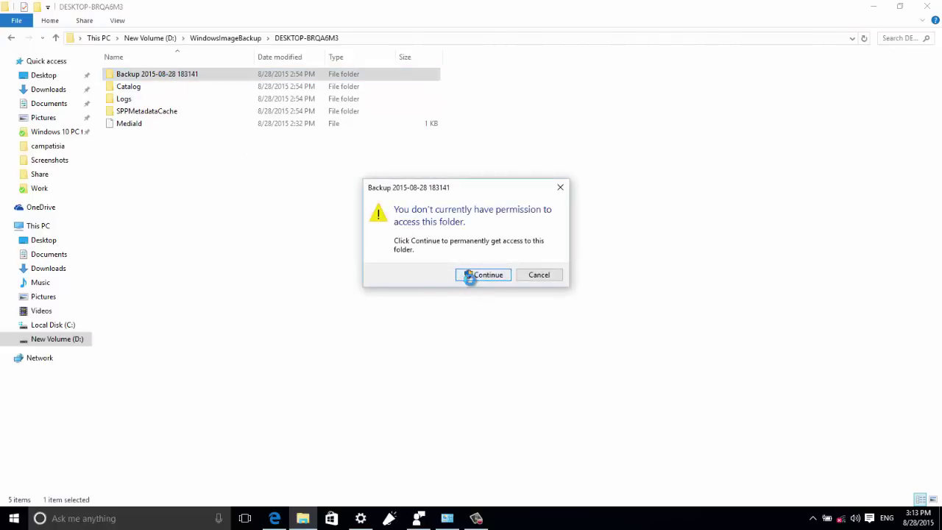
left_click(471, 276)
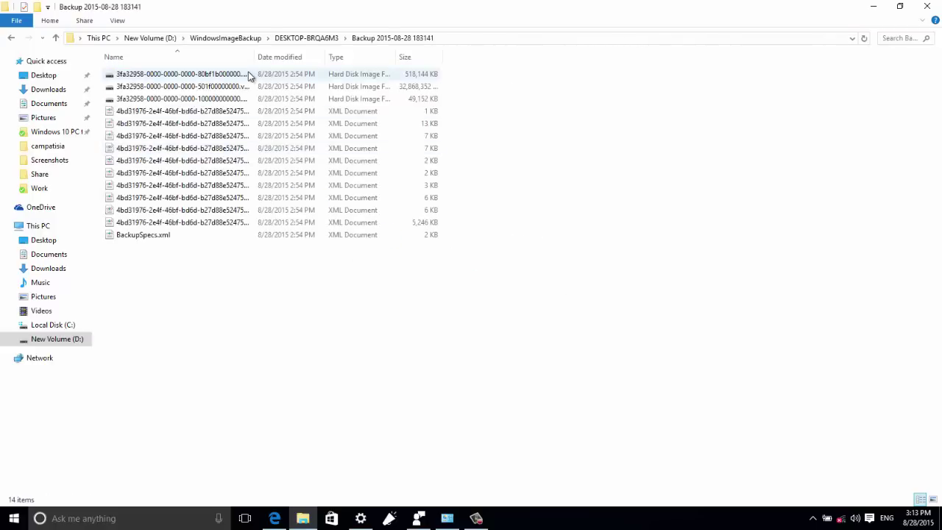
left_click_drag(254, 57, 387, 62)
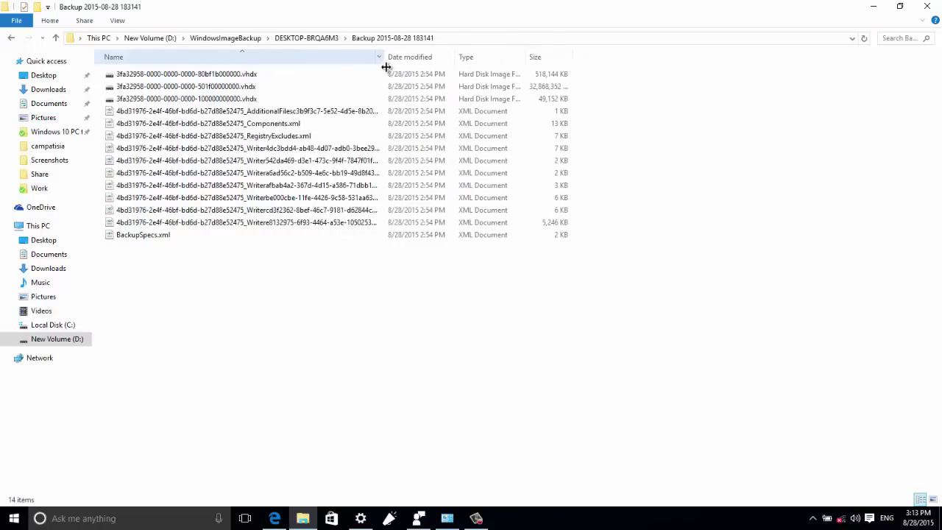
left_click(246, 89)
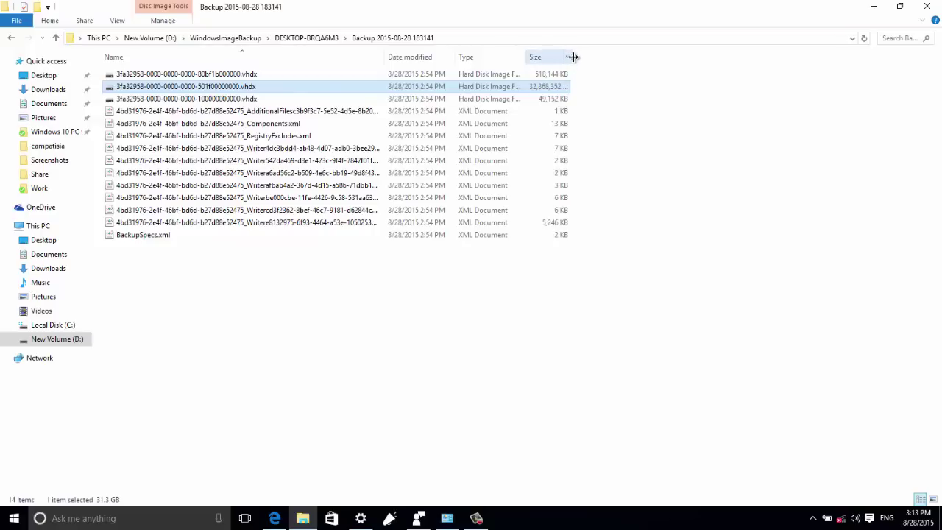
left_click_drag(571, 59, 608, 65)
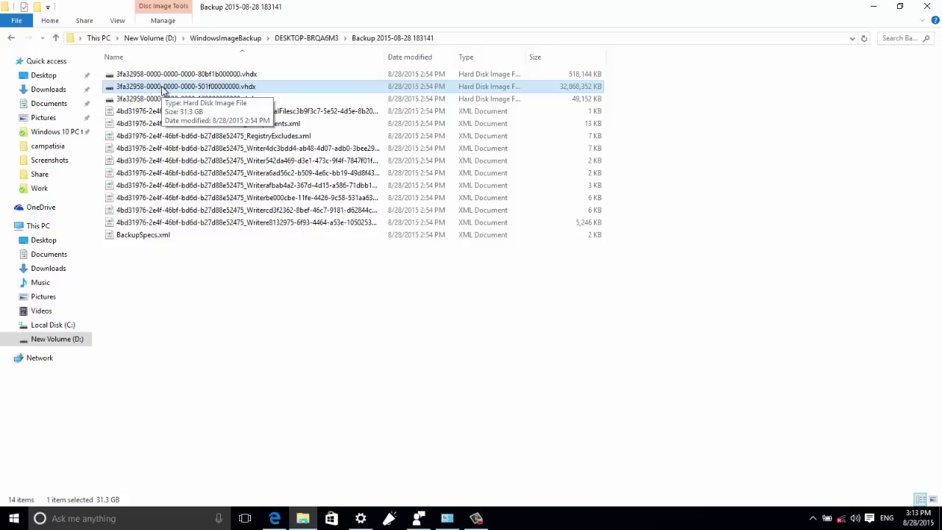
- Open Disk Management and maximize its window
key("super")
right_click(13, 518)
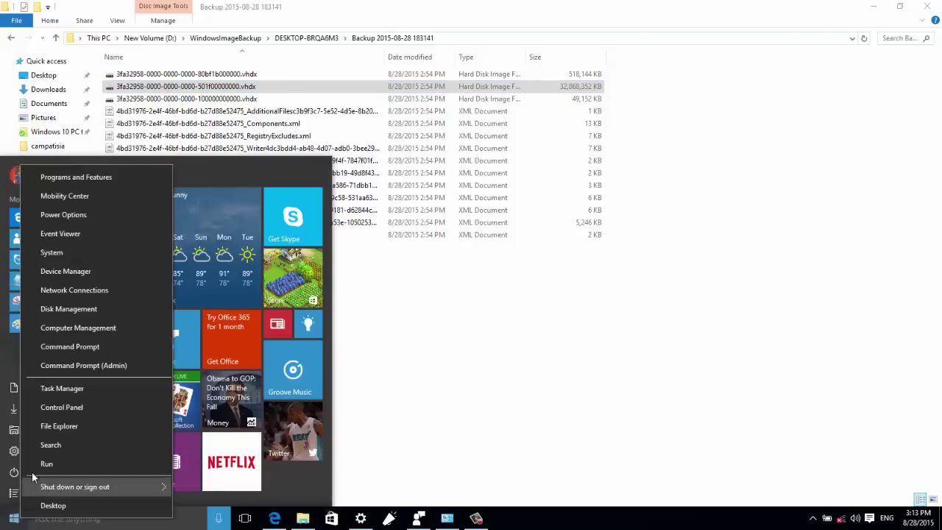
left_click(55, 308)
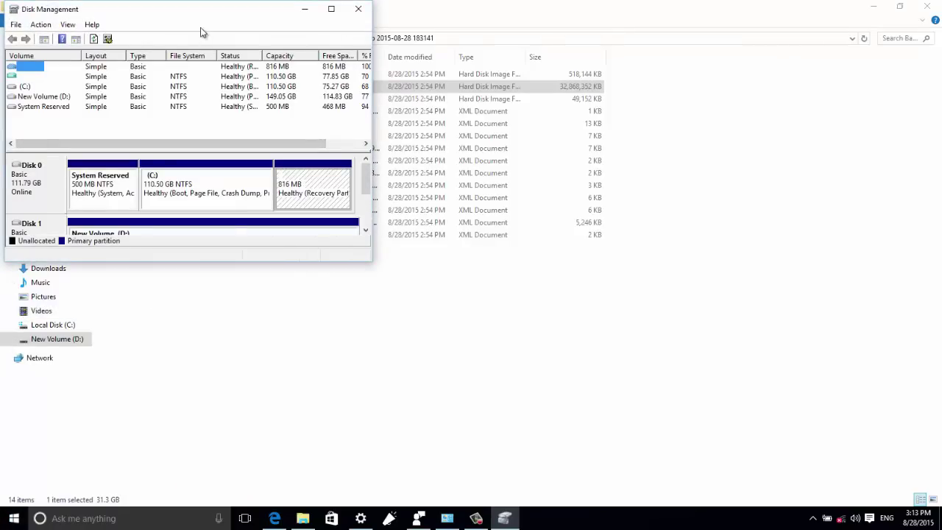
left_click_drag(204, 16, 279, 58)
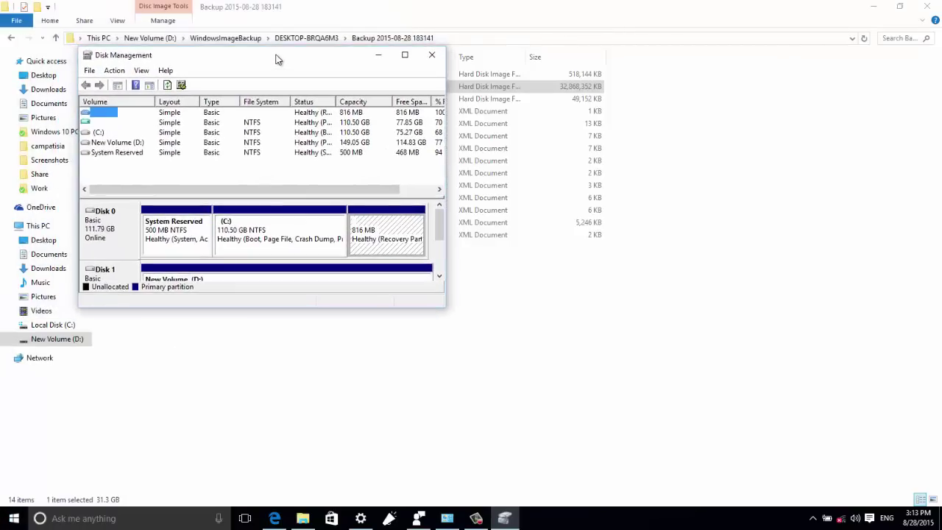
double_click(275, 59)
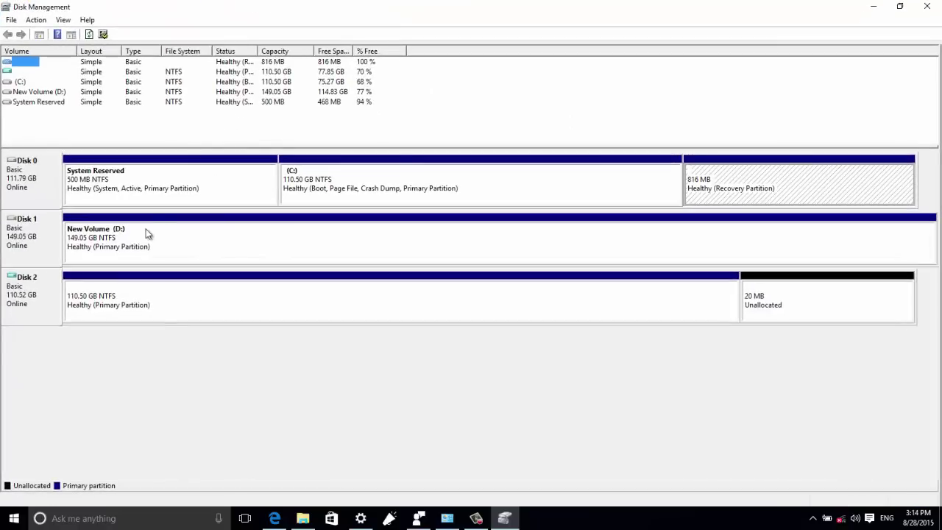
- Assign drive letter E to the 110.50 GB partition on Disk 2 and open Local Disk (E:) in File Explorer
left_click(42, 297)
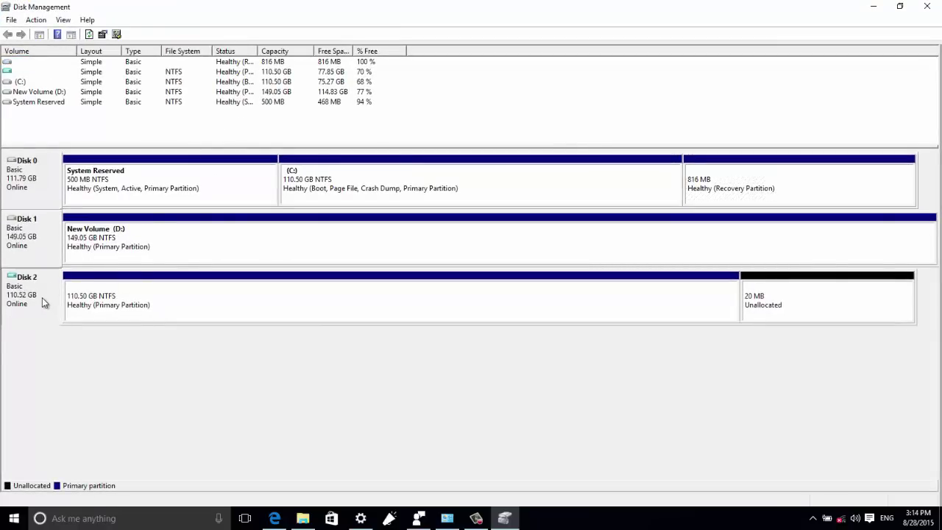
right_click(141, 300)
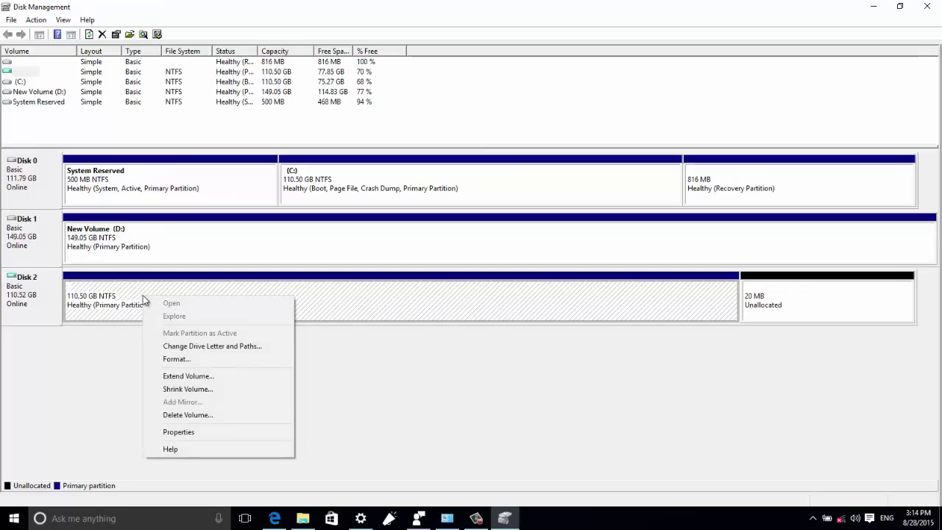
left_click(212, 347)
left_click(401, 292)
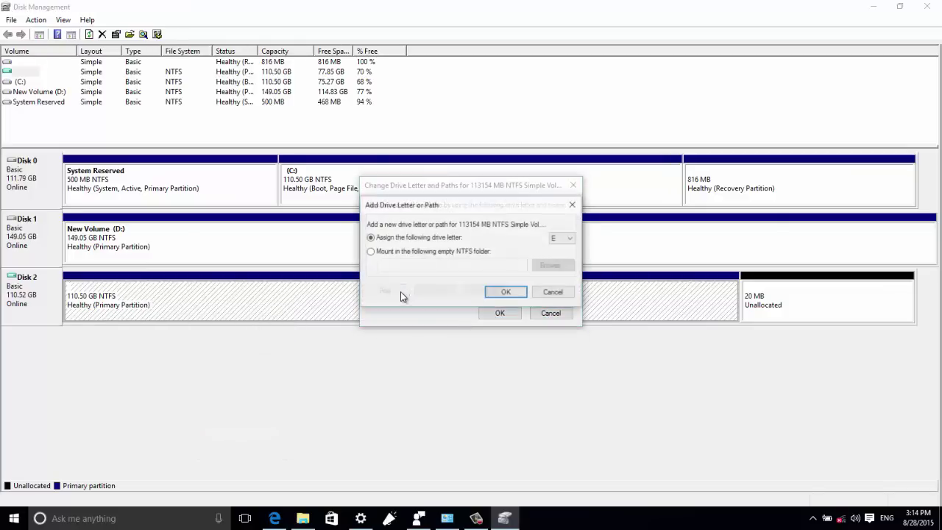
left_click(507, 293)
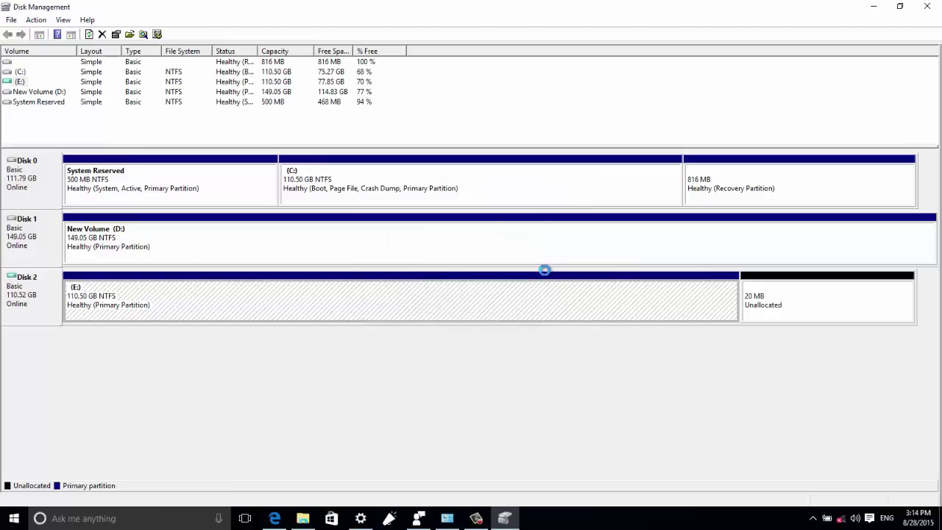
left_click(874, 6)
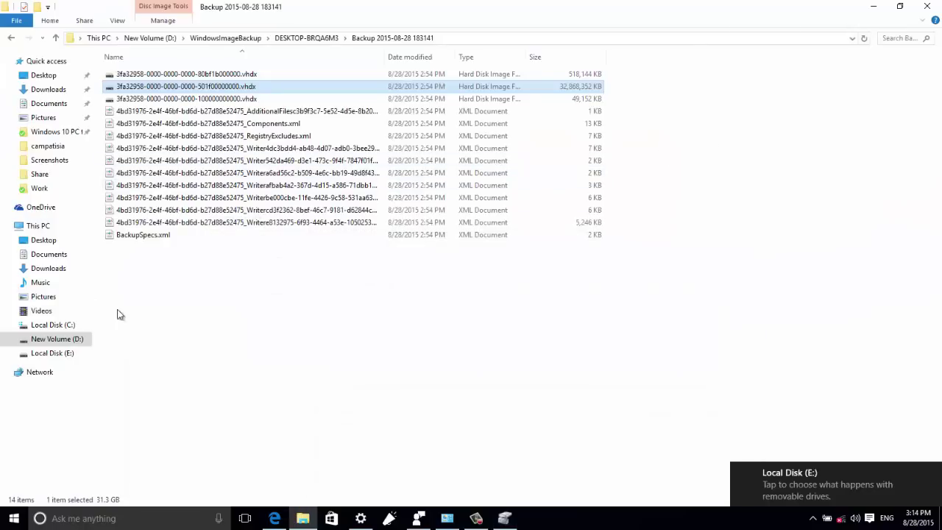
left_click(49, 354)
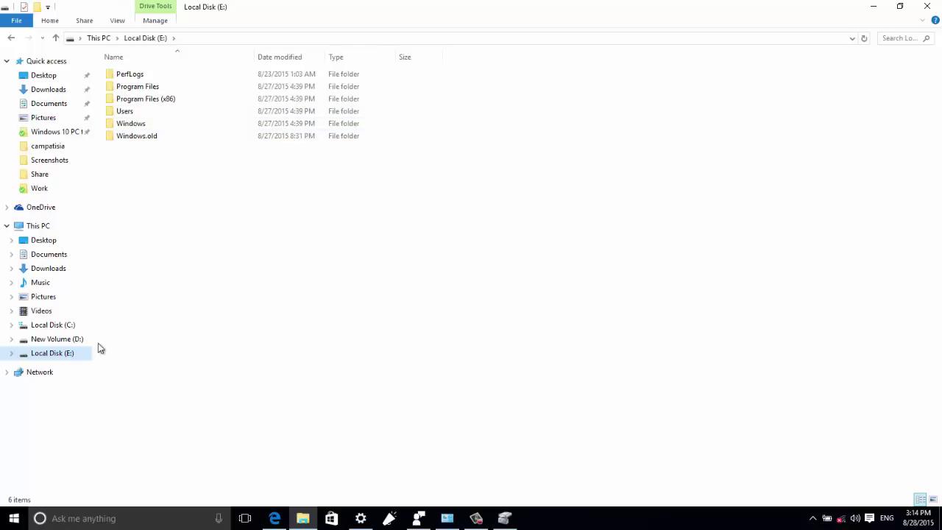
- Switch back to Disk Management, start detaching the Disk 2 VHD, and review the full virtual hard disk file location
key("alt+Tab")
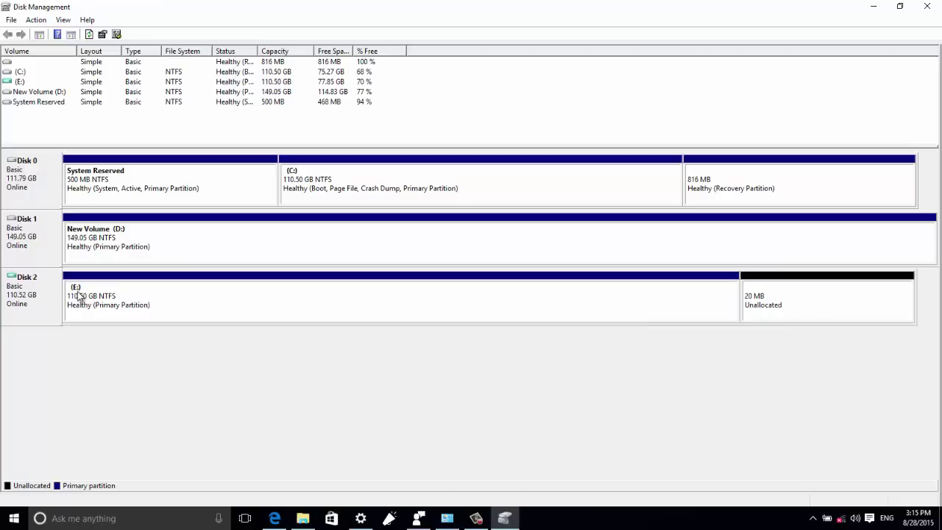
right_click(35, 297)
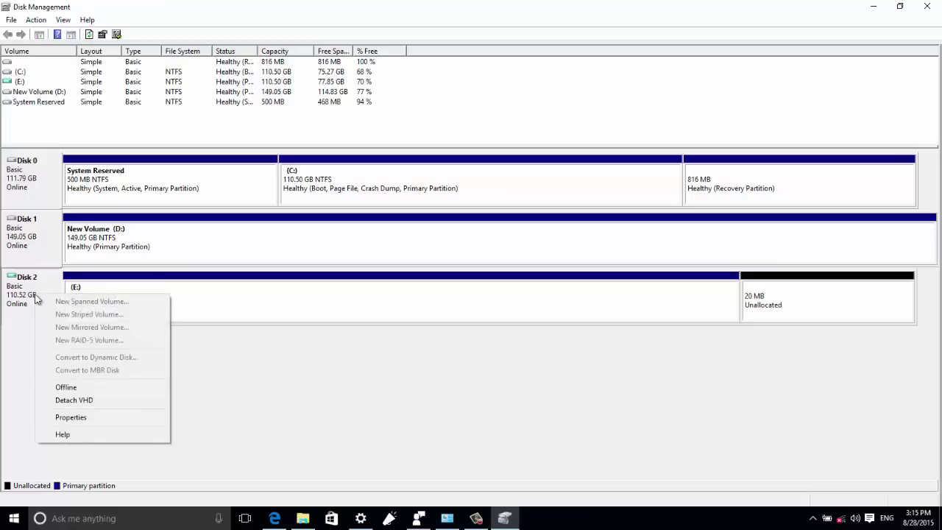
left_click(94, 402)
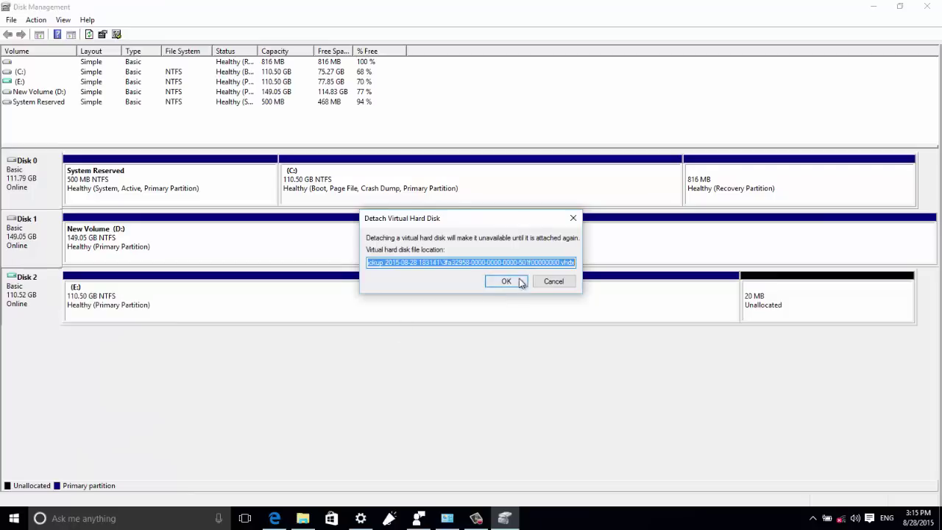
left_click_drag(414, 263, 586, 262)
left_click_drag(457, 269, 367, 343)
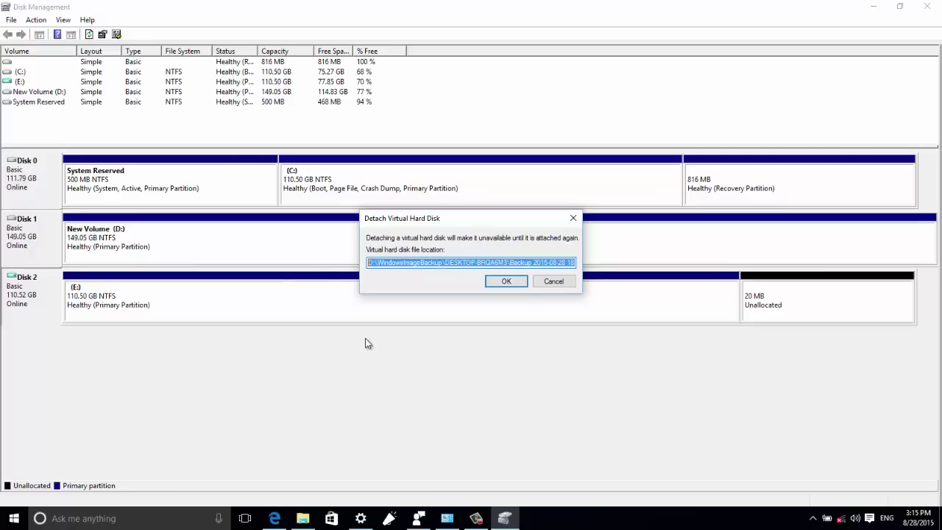
key("alt+Tab")
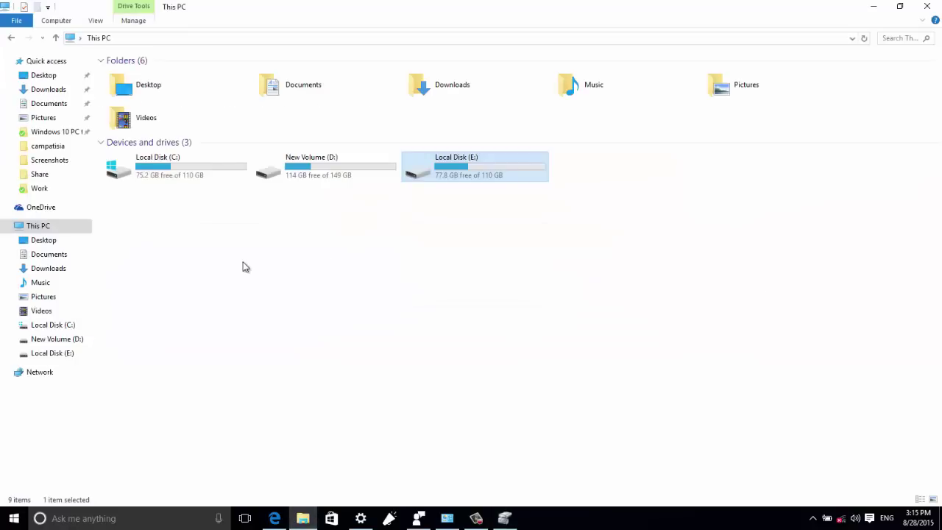
double_click(302, 168)
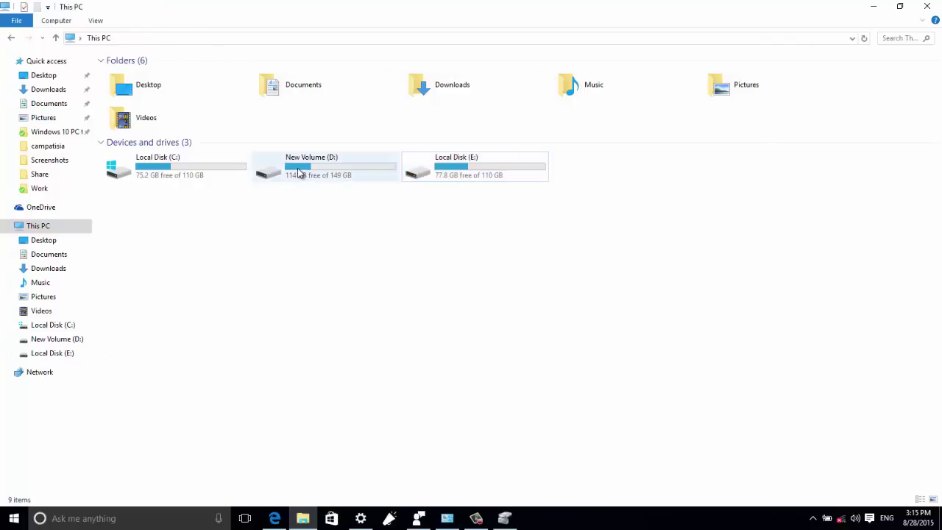
double_click(145, 74)
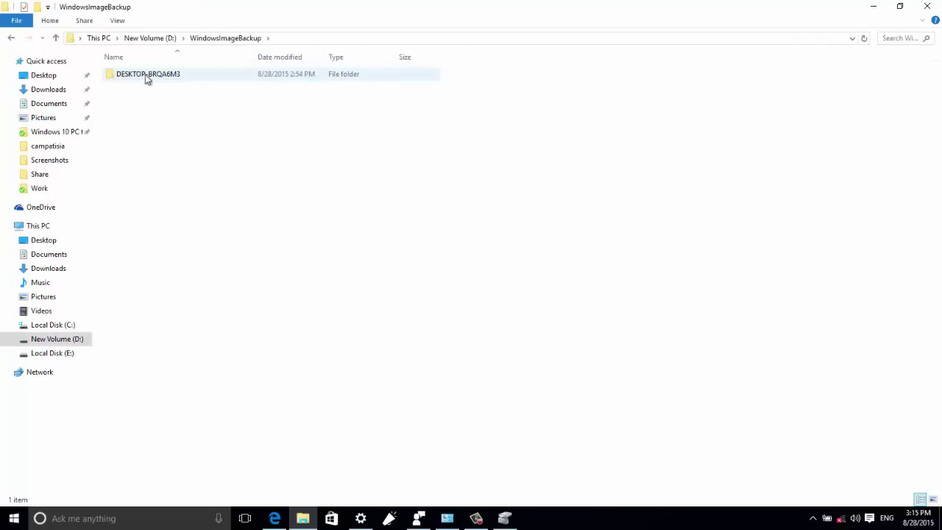
double_click(145, 74)
double_click(147, 74)
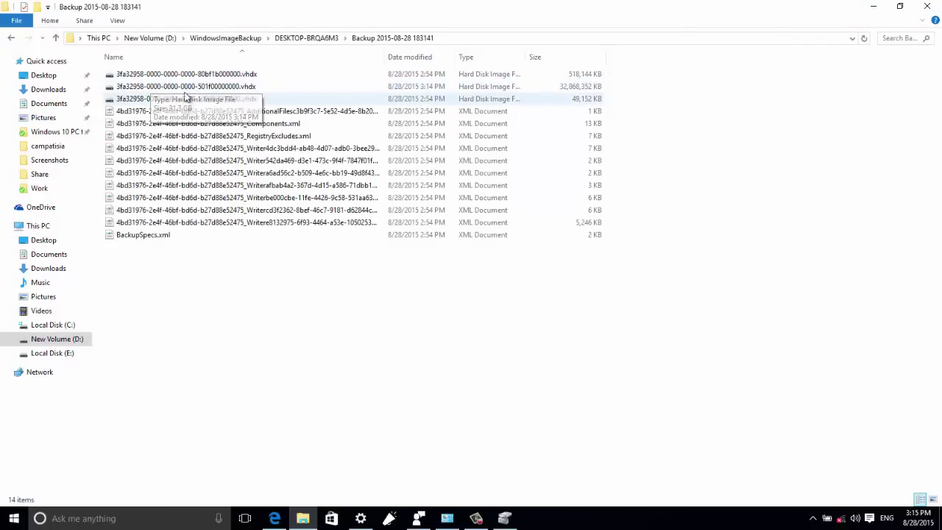
left_click(213, 89)
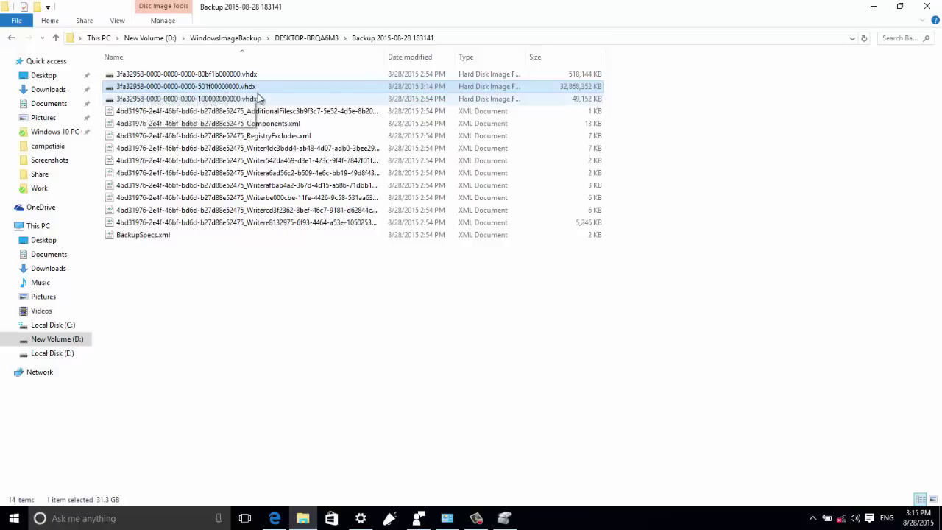
- Return to the Detach Virtual Hard Disk dialog, check the file name ending in 501f00000000.vhdx, and confirm detaching it
left_click(875, 5)
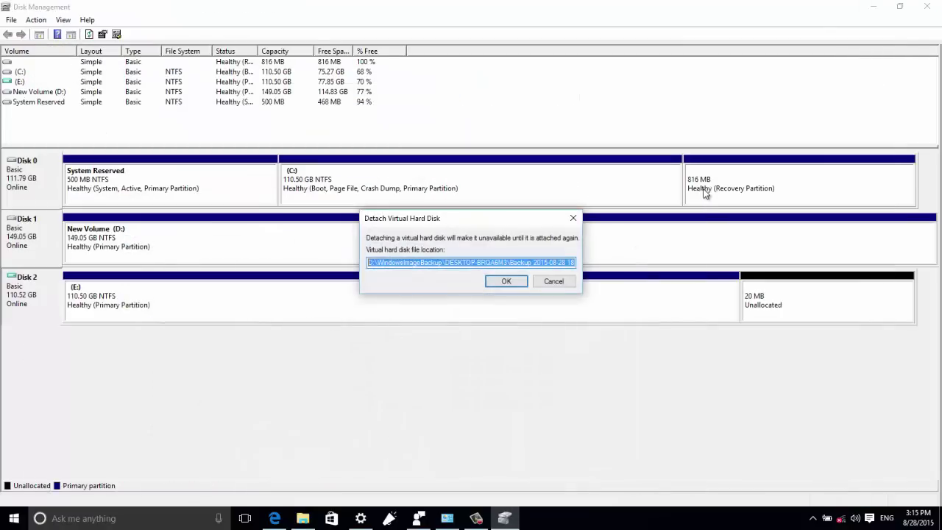
left_click_drag(451, 263, 544, 259)
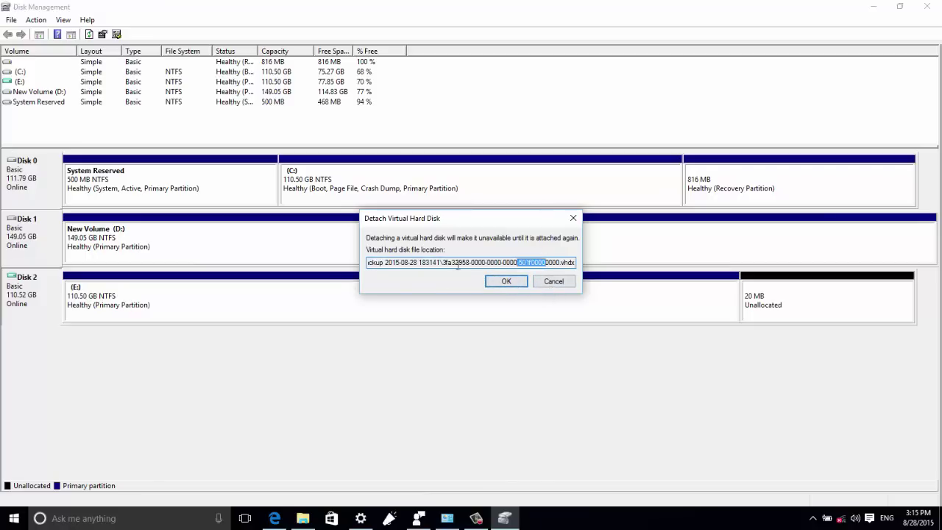
left_click(504, 281)
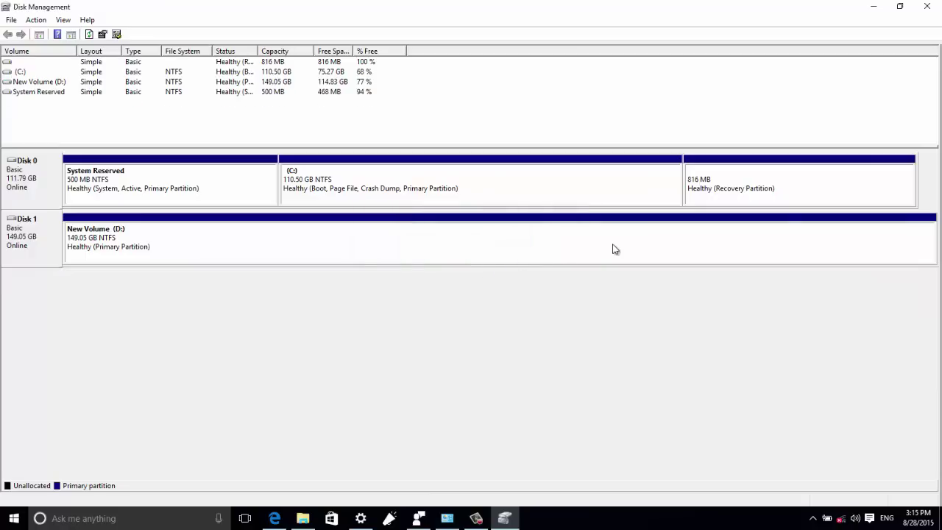
- Minimize Disk Management, check the drives listed in File Explorer, clear the file selection, and minimize File Explorer
left_click(873, 7)
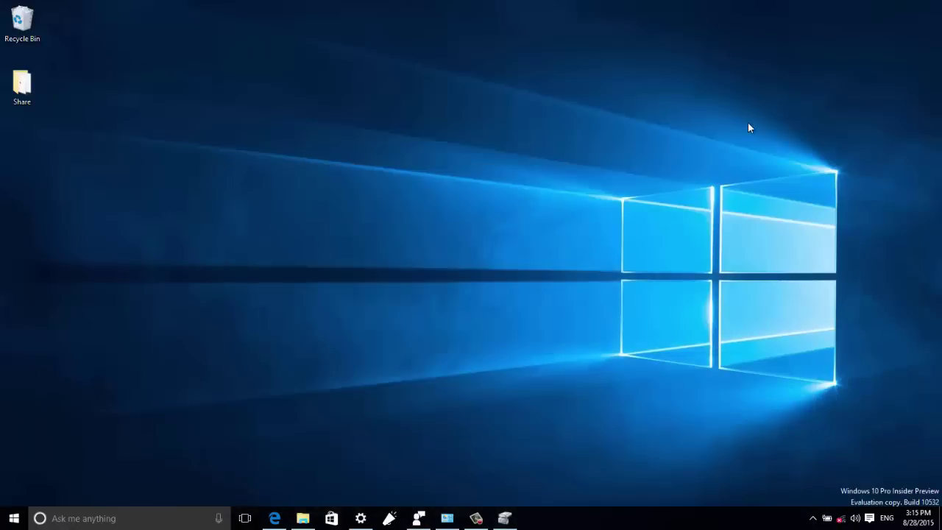
left_click(302, 518)
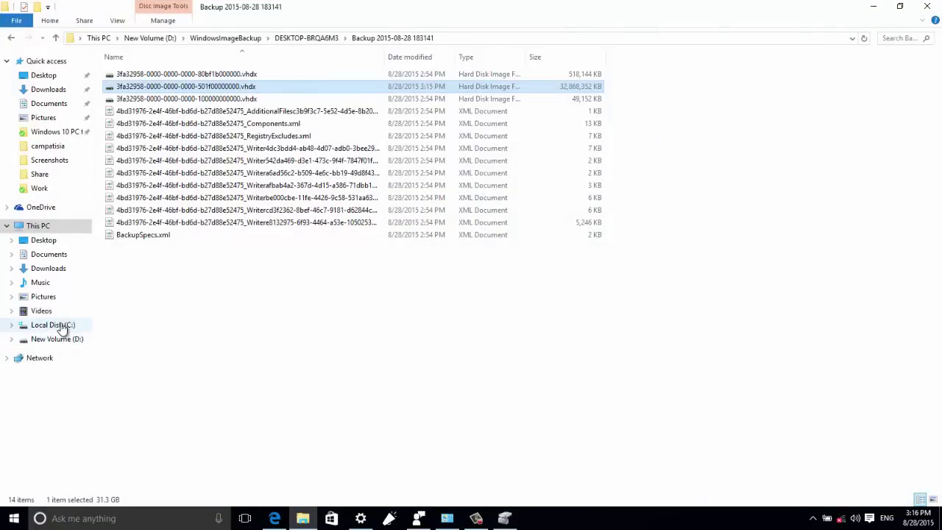
left_click(178, 291)
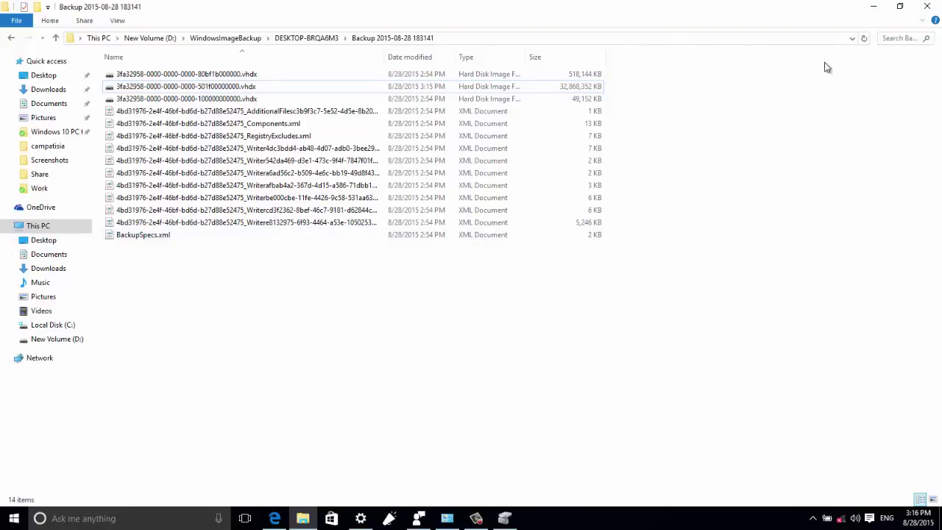
left_click(874, 8)
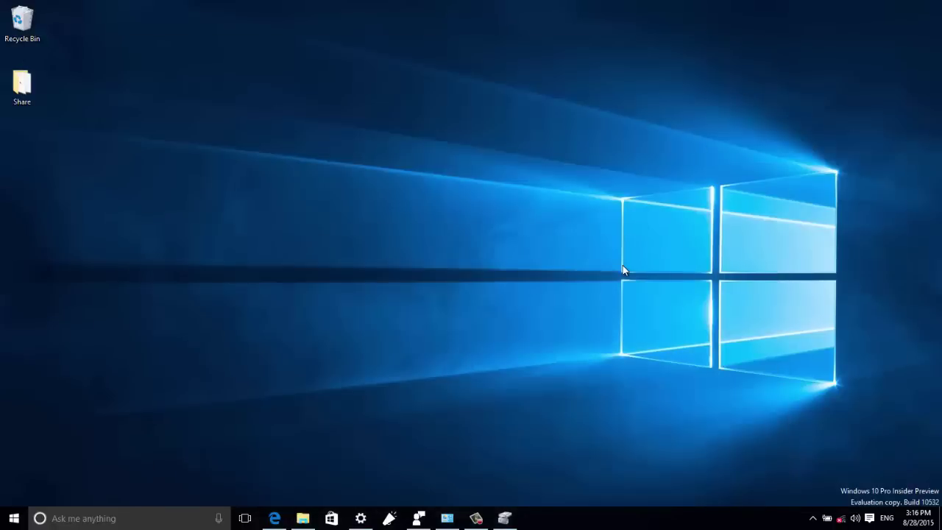